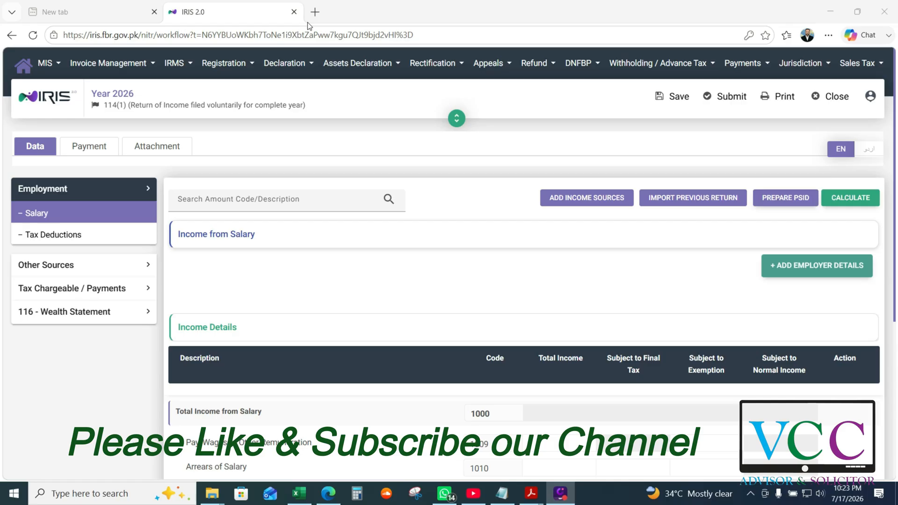
Enter 850,000 as total income for code 1009, then begin adding employer details
{"action": "left_click", "coordinate": [542, 443]}
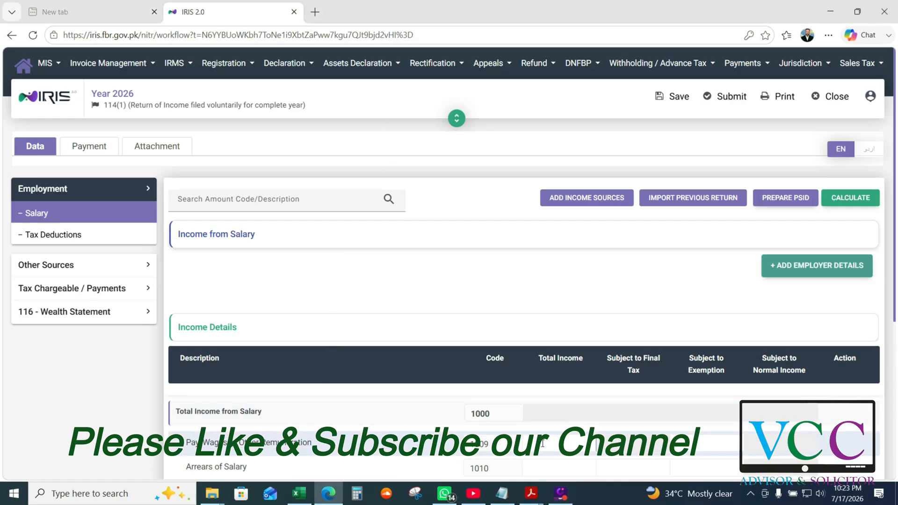
{"action": "type", "text": "500000"}
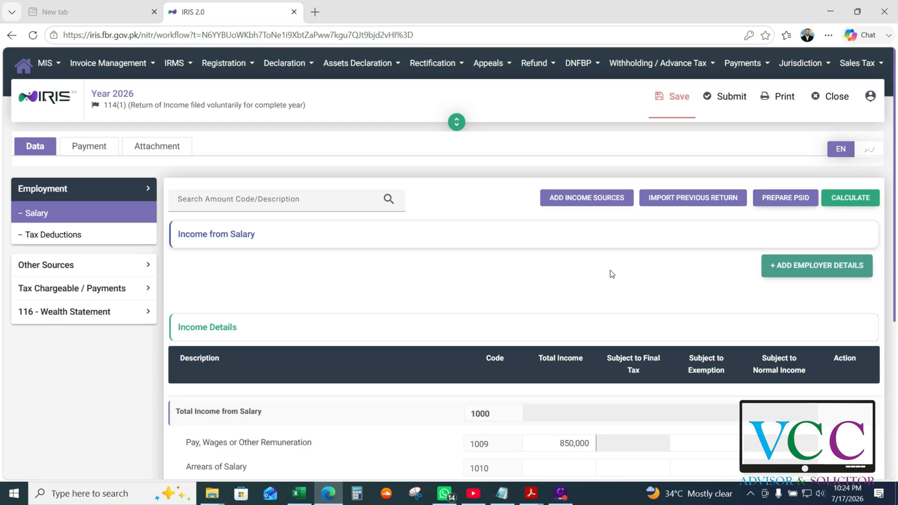
{"action": "left_click", "coordinate": [796, 274]}
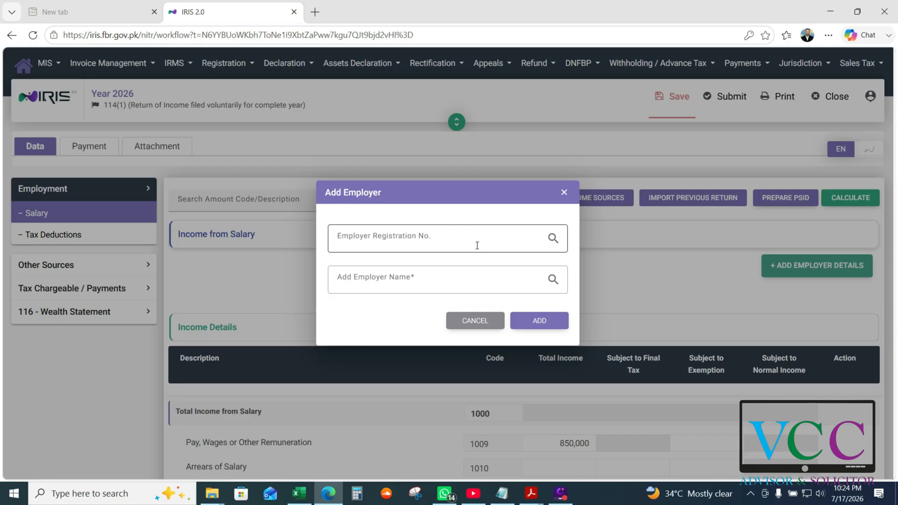
{"action": "left_click", "coordinate": [393, 275]}
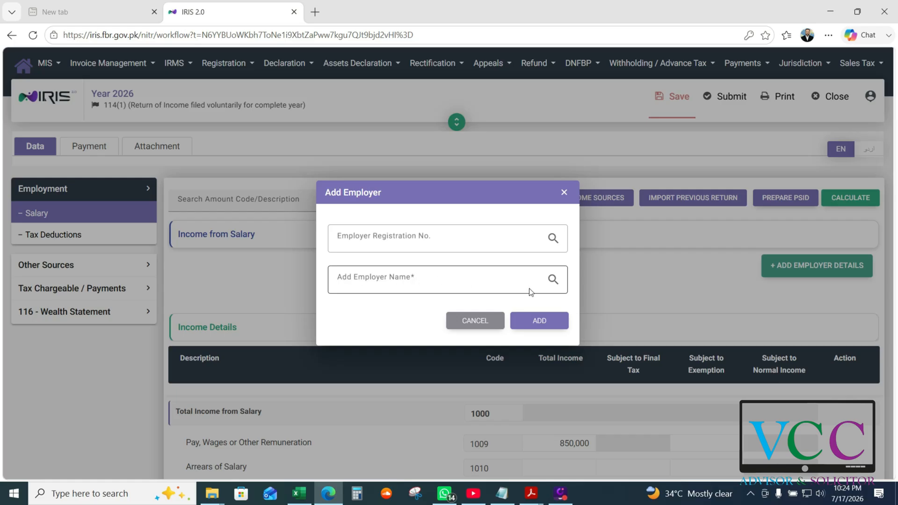
{"action": "left_click", "coordinate": [553, 282]}
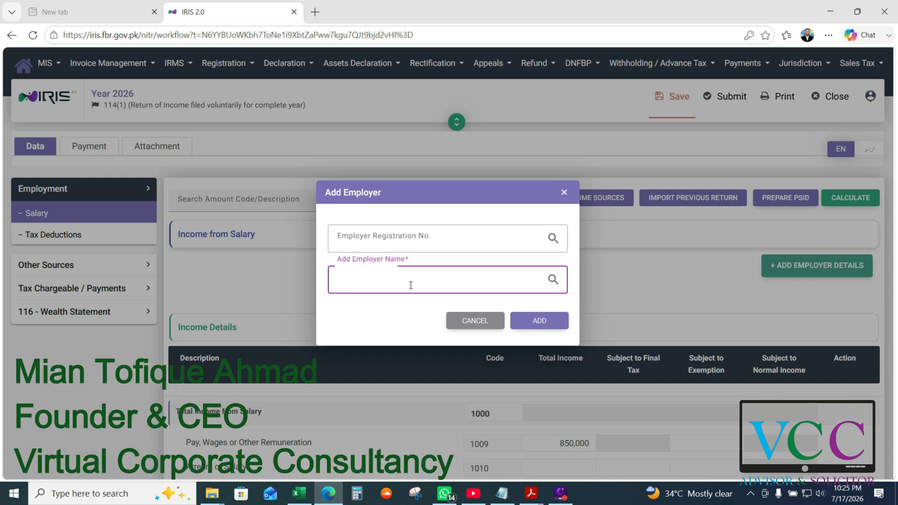
{"action": "type", "text": "pakistan p"}
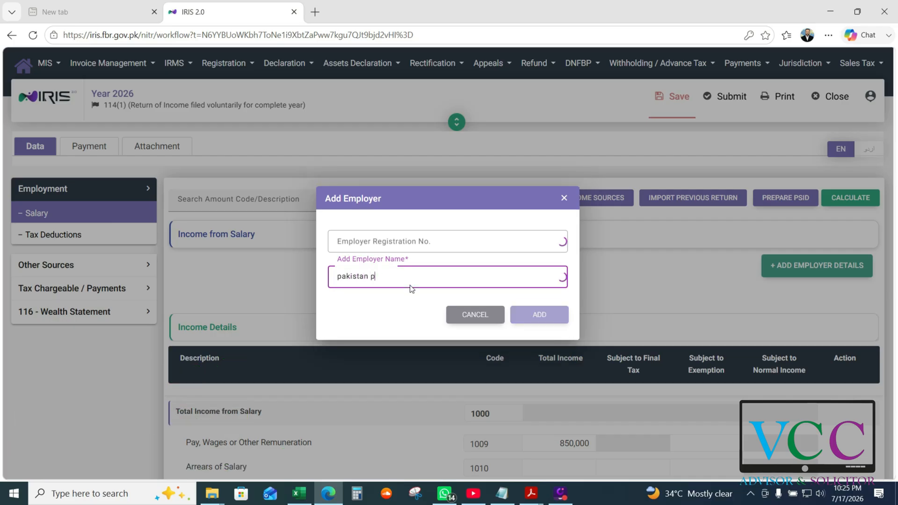
{"action": "type", "text": "ost"}
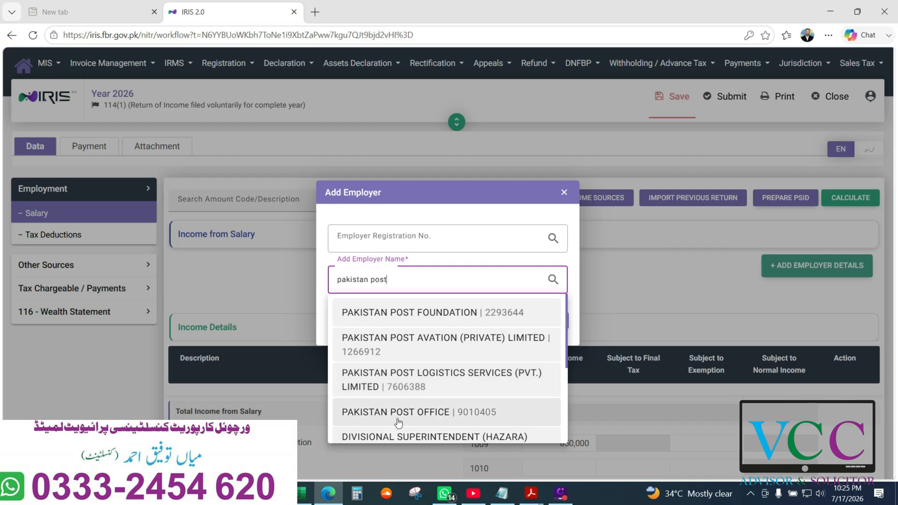
{"action": "left_click", "coordinate": [453, 420]}
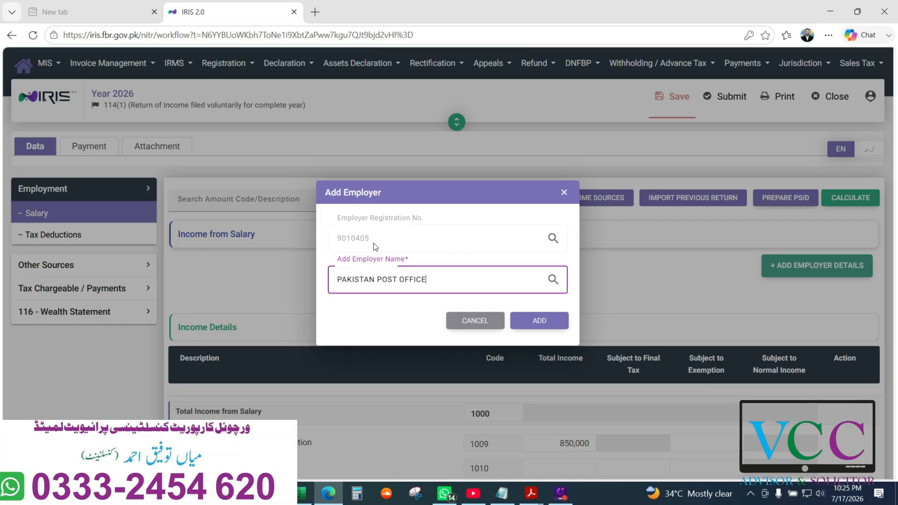
{"action": "left_click", "coordinate": [537, 325]}
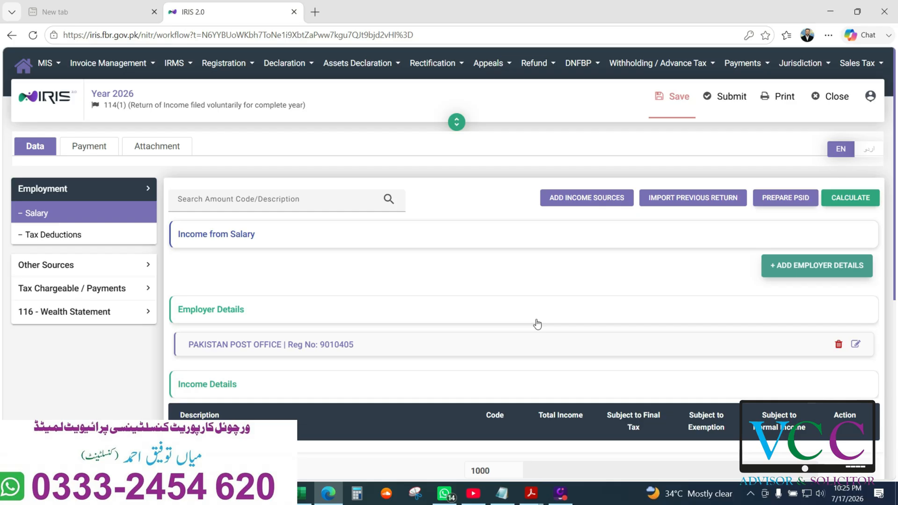
Reopen the employer entry and clear the existing employer name
{"action": "left_click", "coordinate": [854, 346]}
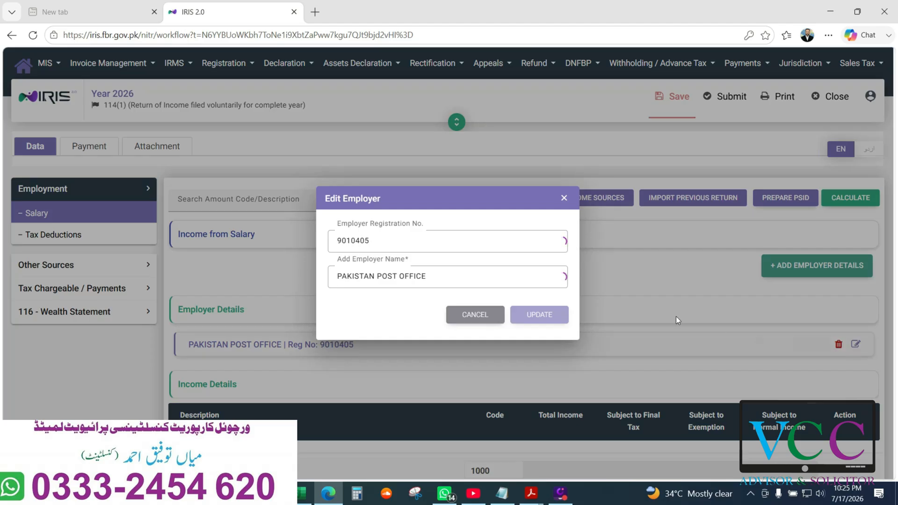
{"action": "left_click", "coordinate": [452, 274]}
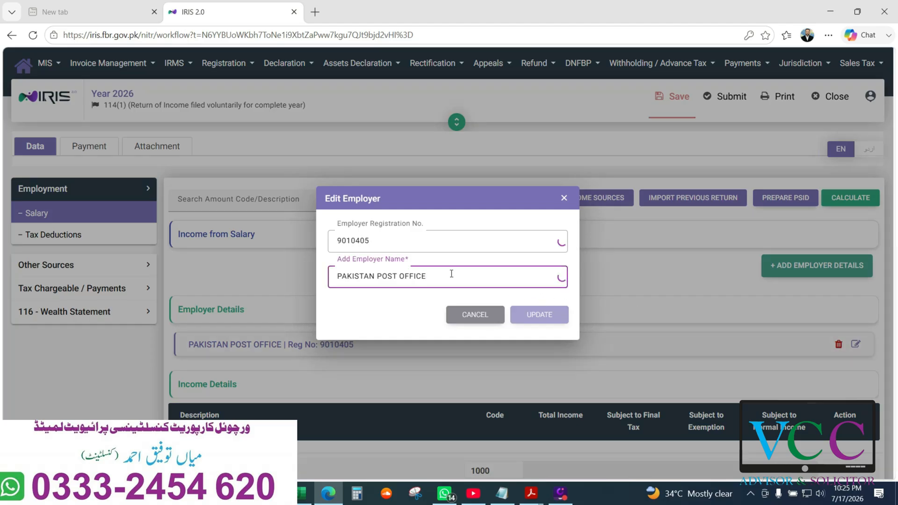
{"action": "key", "text": "BackSpace"}
{"action": "key", "text": "BackSpace"}
{"action": "key", "text": "ctrl+a"}
{"action": "key", "text": "BackSpace"}
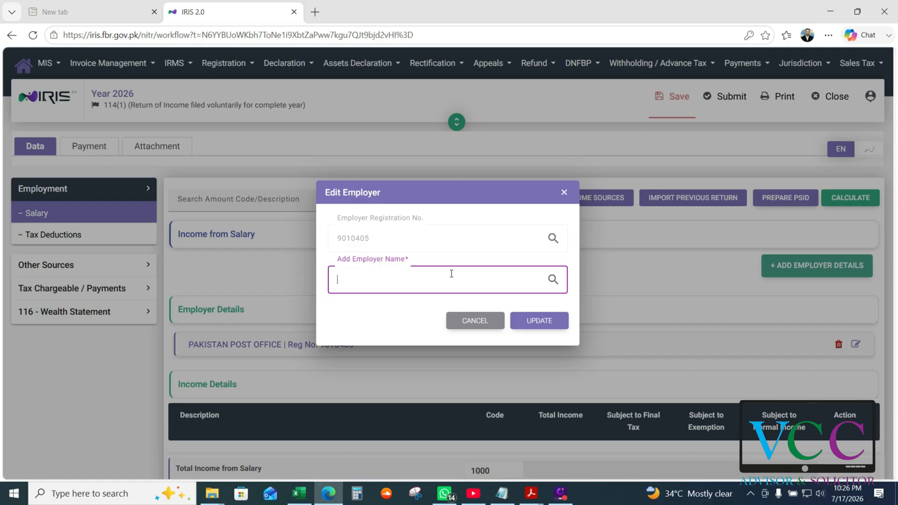
{"action": "type", "text": "dis"}
{"action": "type", "text": "tr"}
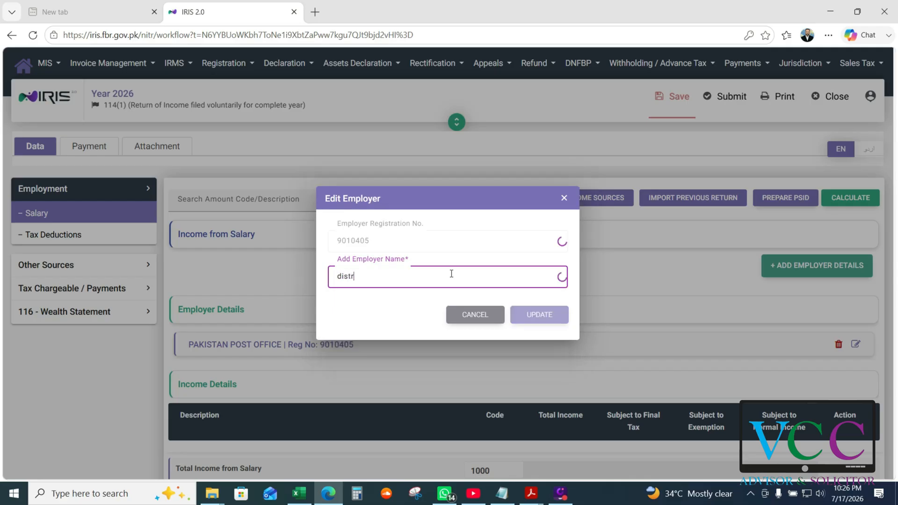
{"action": "type", "text": "ic acc"}
{"action": "right_click", "coordinate": [348, 279]}
{"action": "left_click", "coordinate": [380, 290]}
{"action": "type", "text": "ount o"}
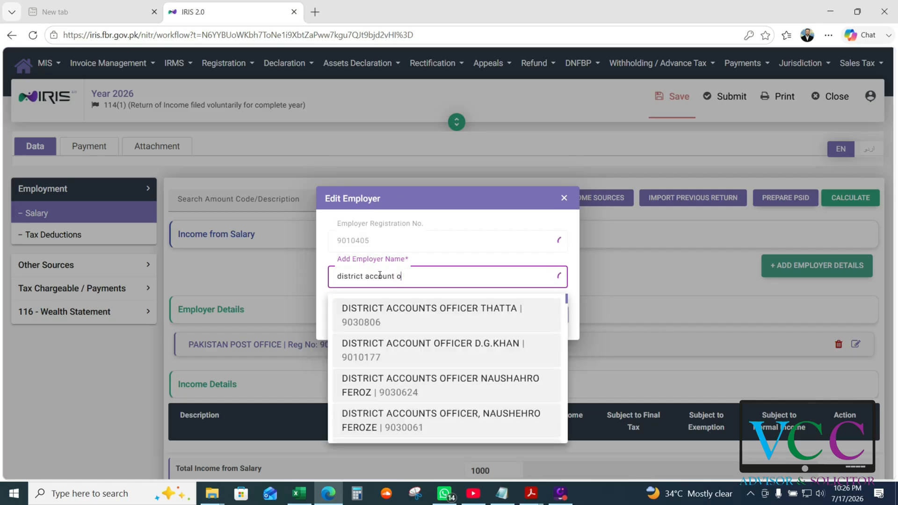
{"action": "type", "text": "ffi"}
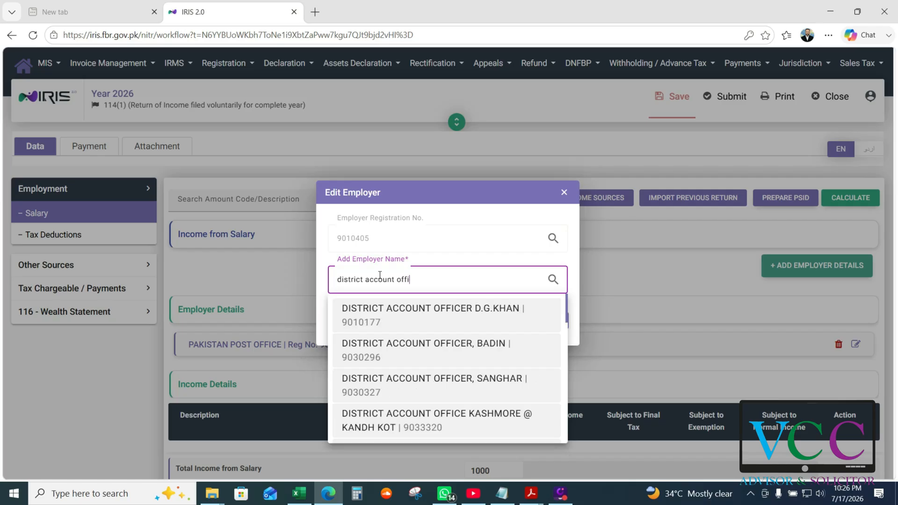
{"action": "type", "text": "cer"}
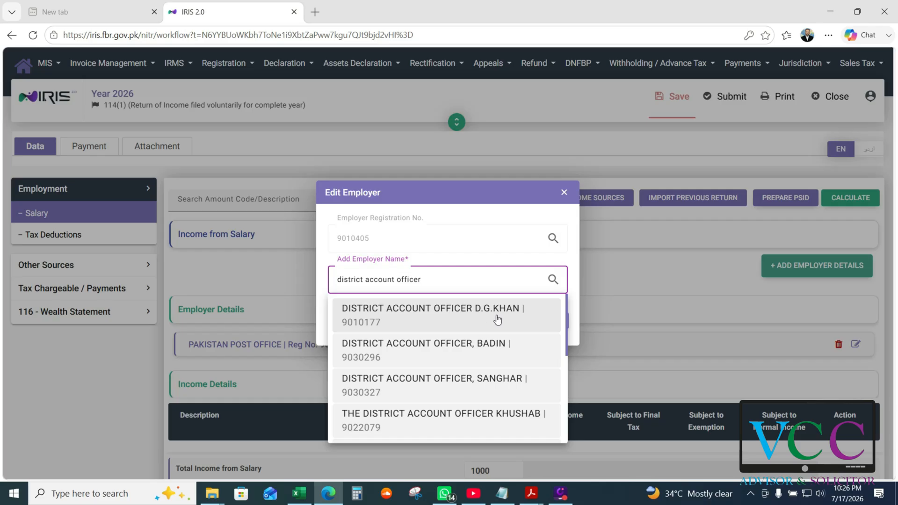
{"action": "scroll", "coordinate": [482, 381], "scroll_direction": "down", "scroll_amount": 1}
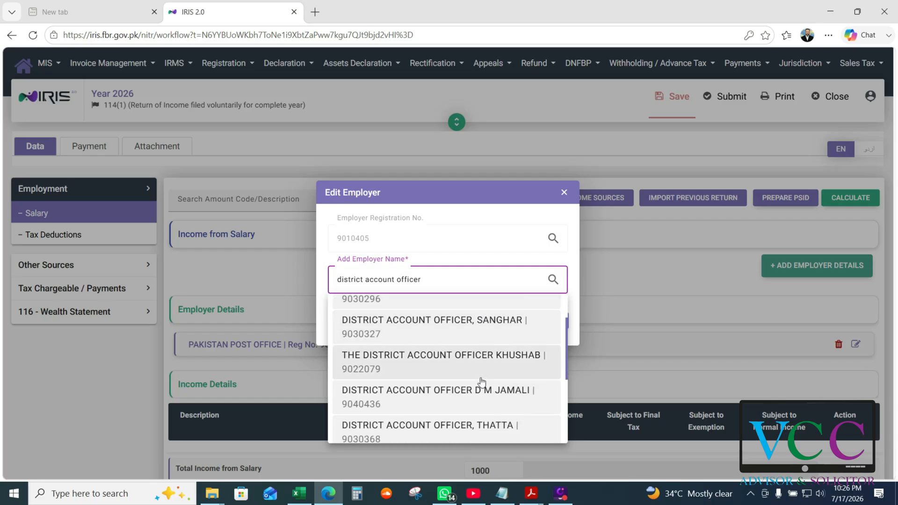
{"action": "left_click_drag", "start_coordinate": [566, 345], "coordinate": [561, 385]}
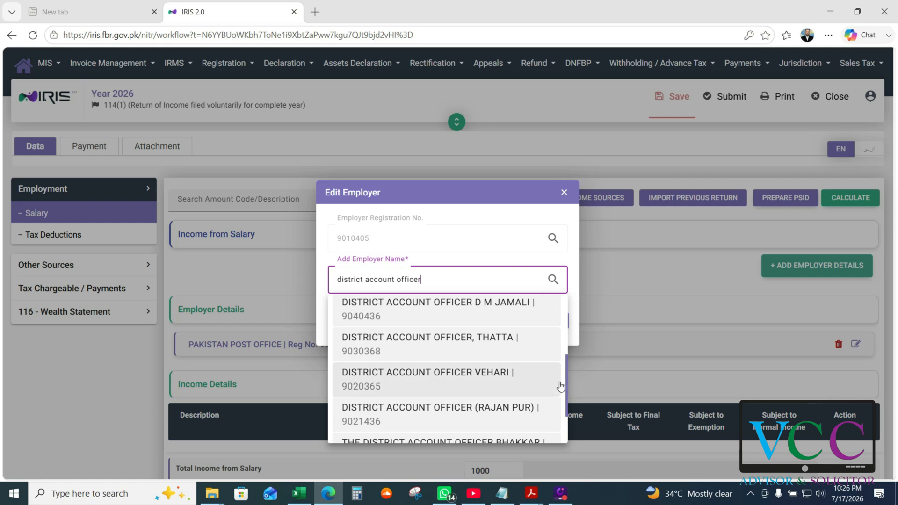
{"action": "left_click", "coordinate": [455, 376]}
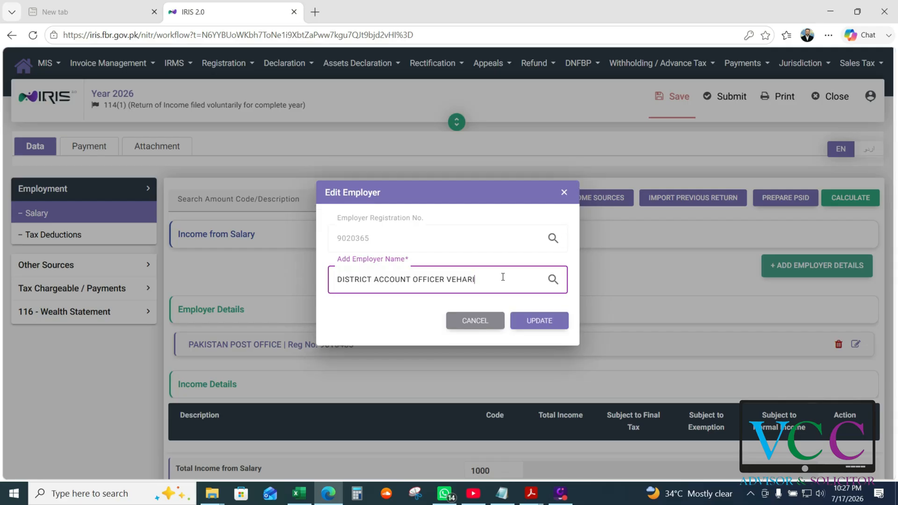
{"action": "left_click", "coordinate": [528, 324]}
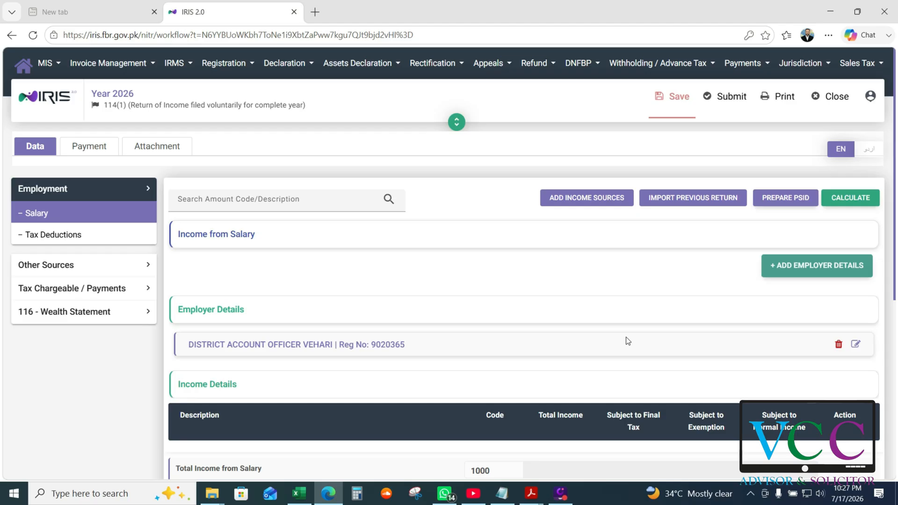
{"action": "left_click", "coordinate": [855, 345]}
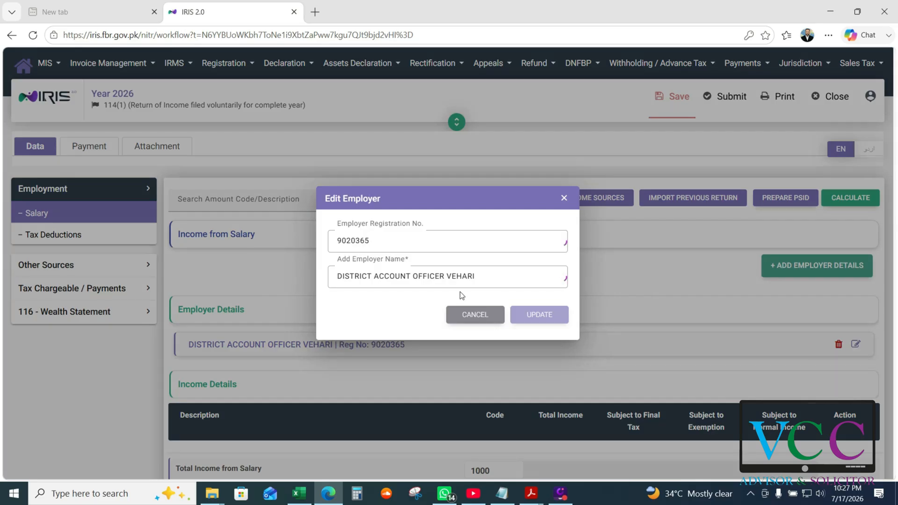
{"action": "left_click", "coordinate": [481, 276]}
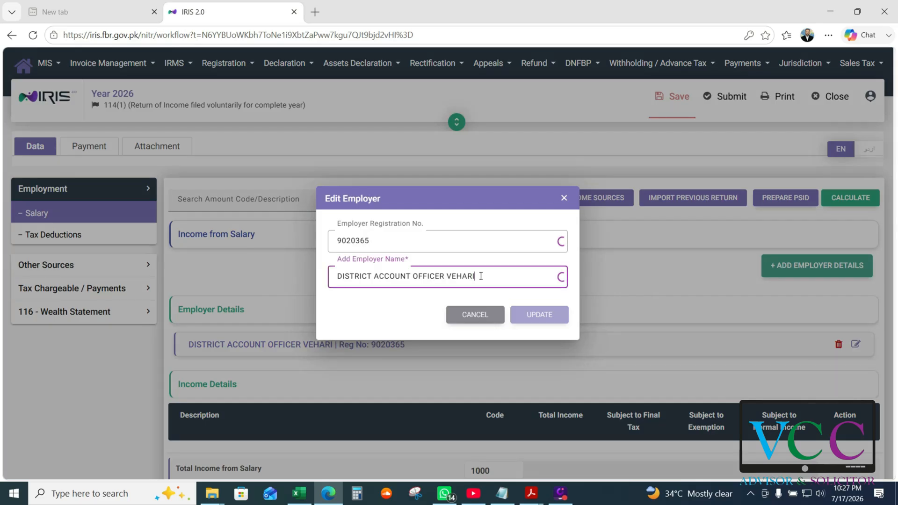
{"action": "key", "text": "BackSpace"}
{"action": "key", "text": "ctrl+BackSpace"}
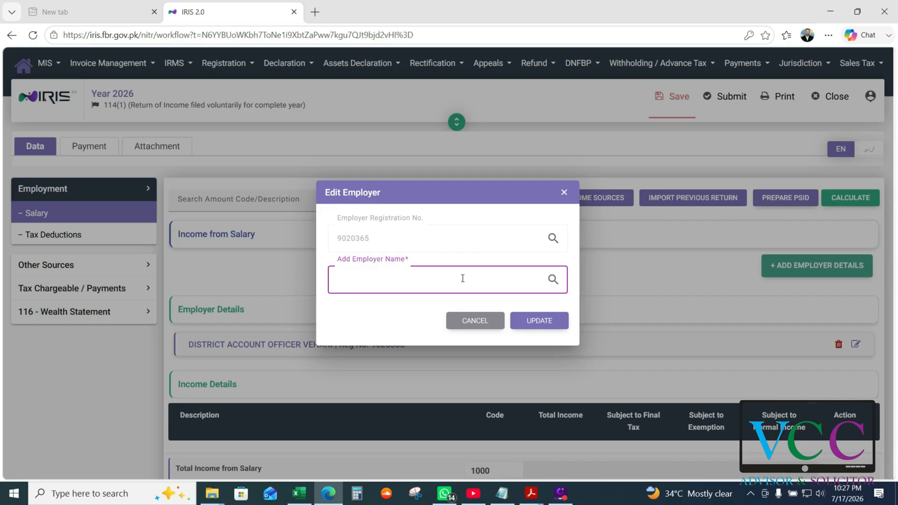
{"action": "type", "text": "dawlance"}
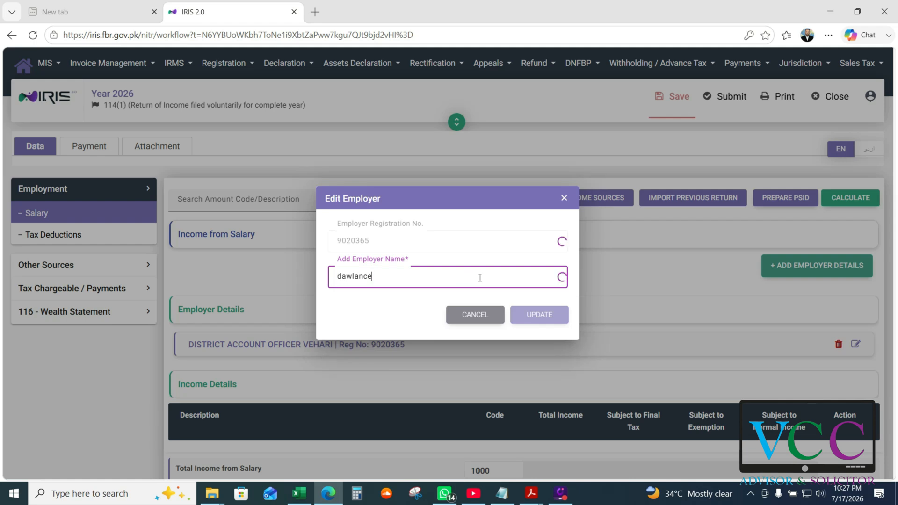
{"action": "right_click", "coordinate": [361, 277]}
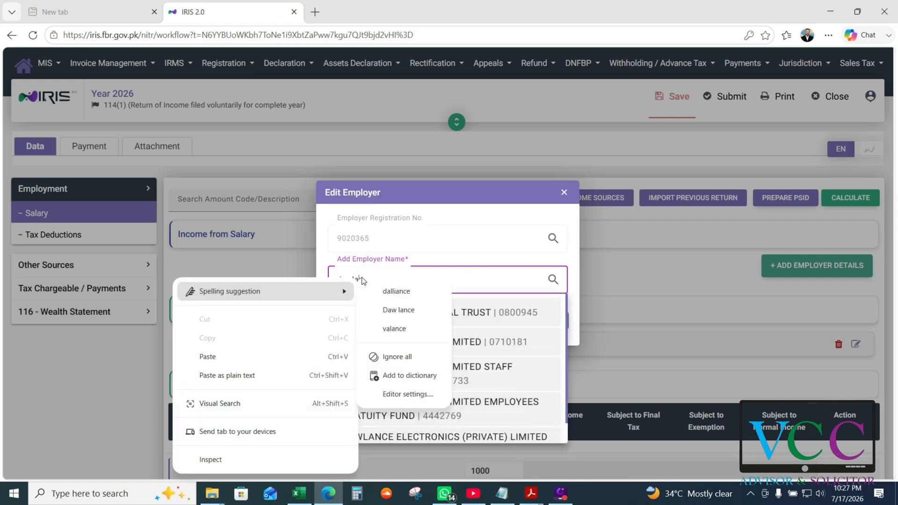
{"action": "left_click", "coordinate": [552, 329]}
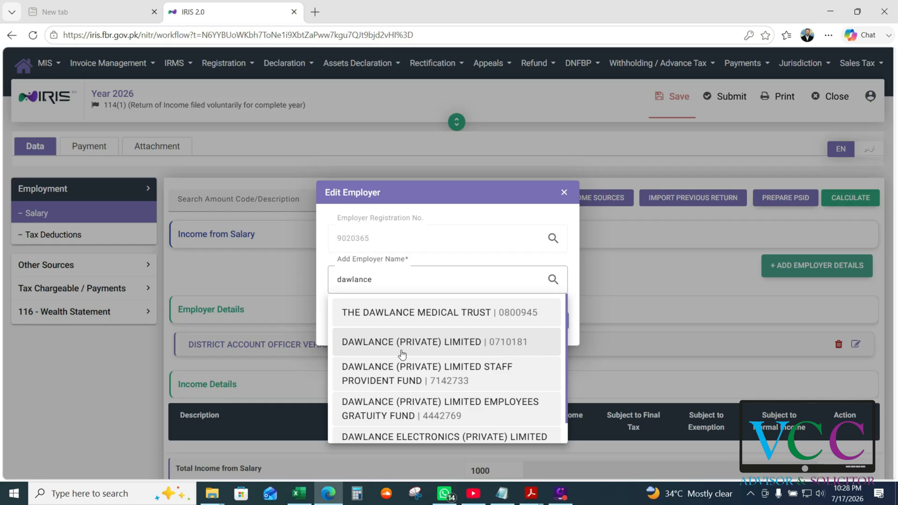
{"action": "left_click", "coordinate": [427, 348]}
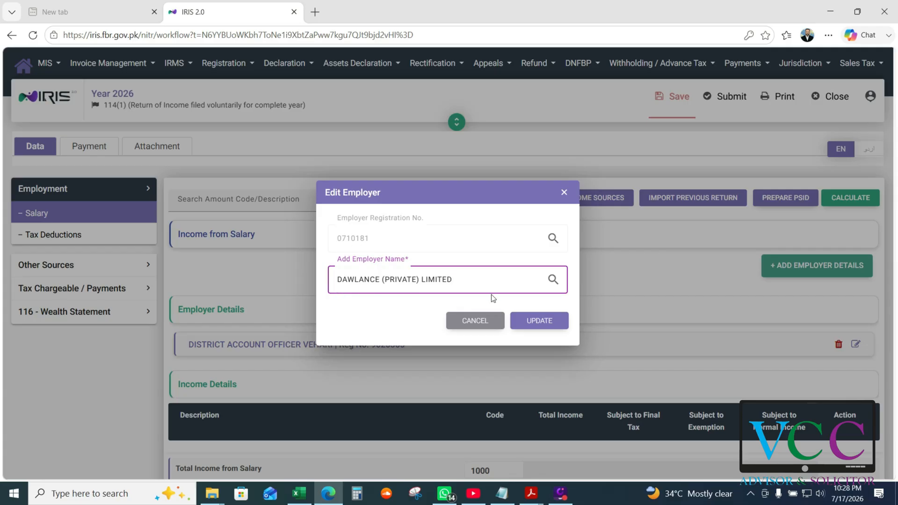
{"action": "left_click", "coordinate": [525, 320]}
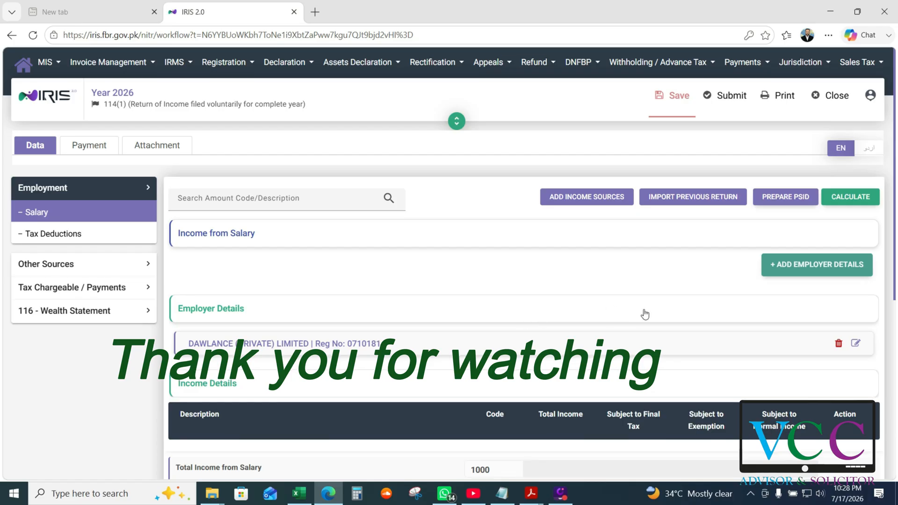
{"action": "scroll", "coordinate": [643, 313], "scroll_direction": "down", "scroll_amount": 4}
{"action": "scroll", "coordinate": [643, 359], "scroll_direction": "down", "scroll_amount": 3}
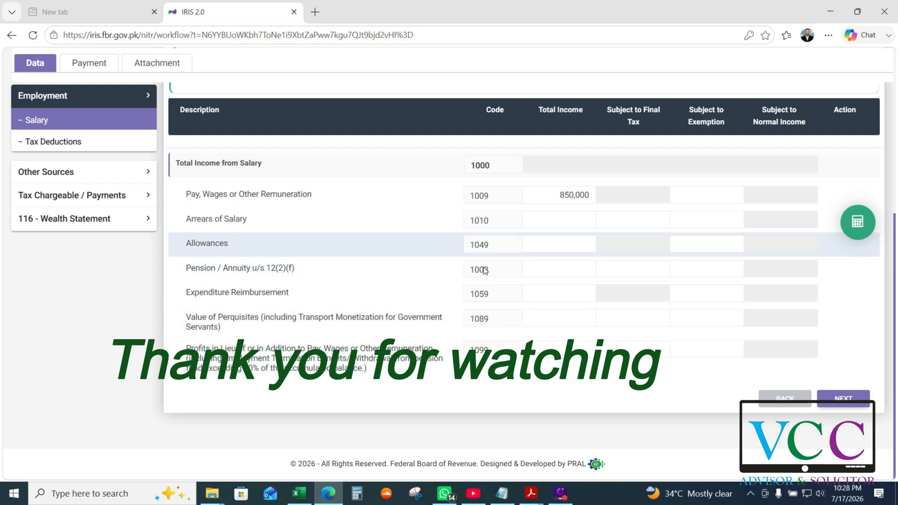
{"action": "scroll", "coordinate": [525, 294], "scroll_direction": "up", "scroll_amount": 3}
{"action": "scroll", "coordinate": [613, 266], "scroll_direction": "up", "scroll_amount": 3}
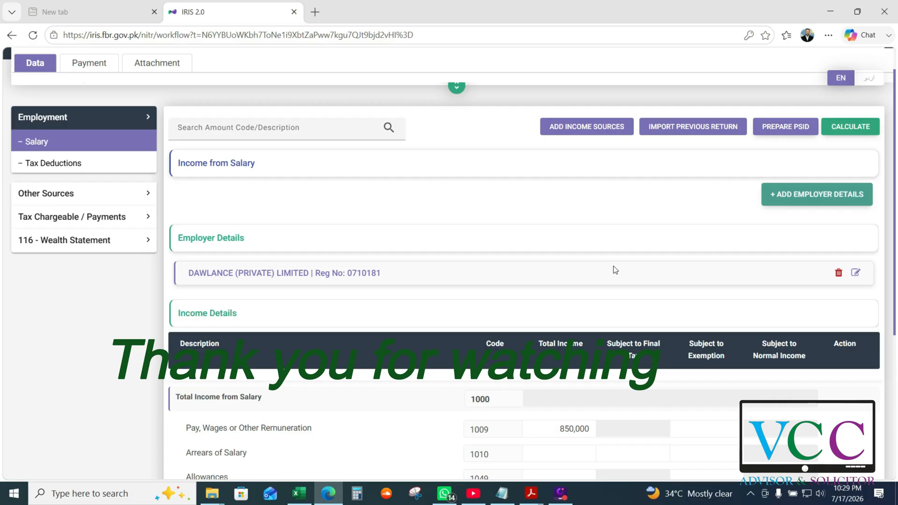
{"action": "scroll", "coordinate": [615, 270], "scroll_direction": "up", "scroll_amount": 2}
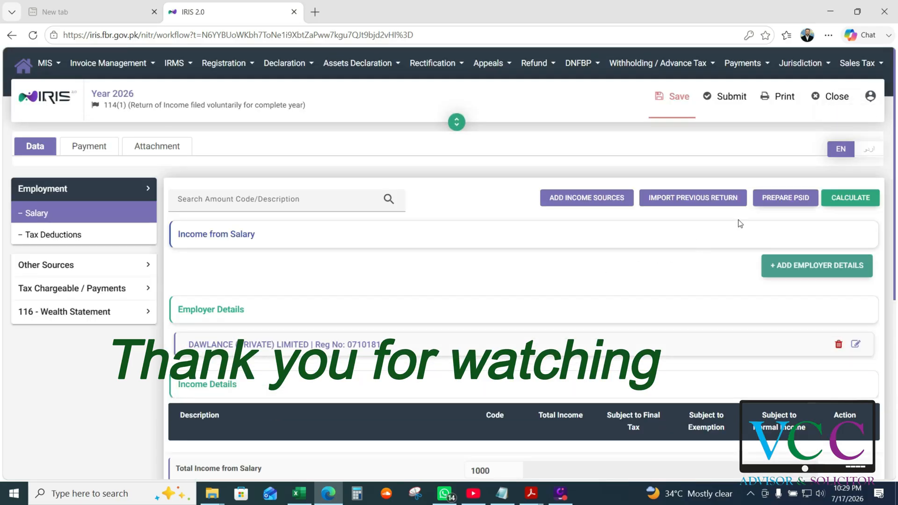
{"action": "left_click", "coordinate": [881, 14]}
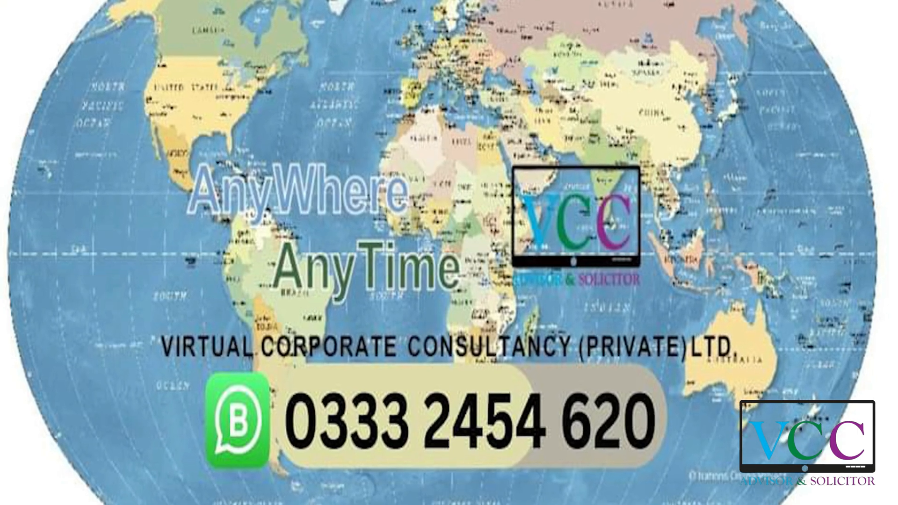